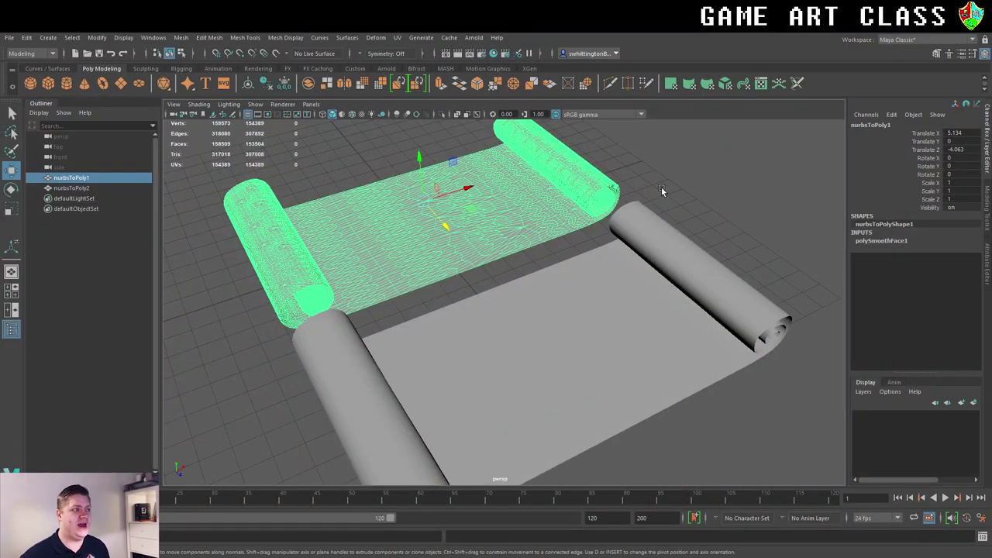
- Compare the dense and retopologized sheets, then delete the retopologized front sheet nurbsToPoly2
left_click(695, 188)
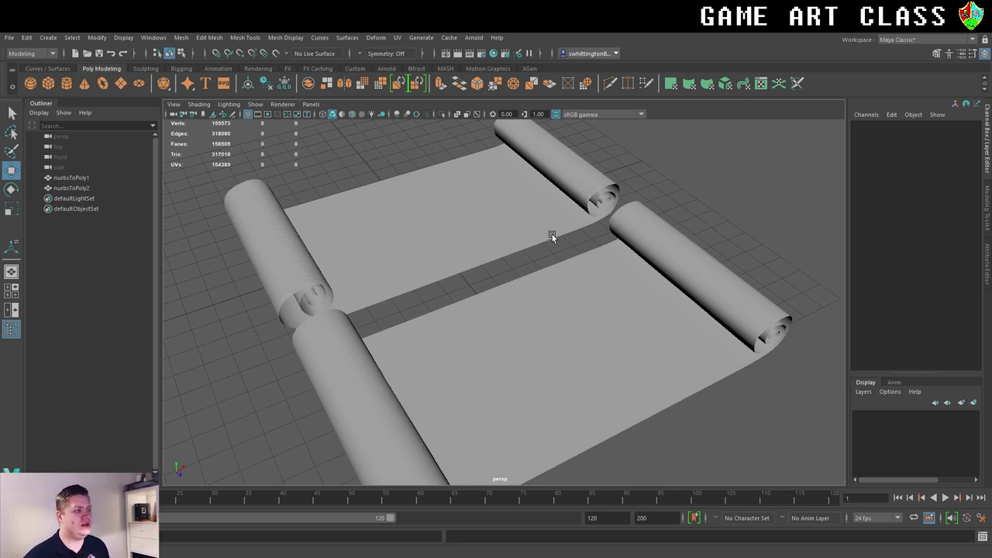
scroll(519, 230, "down", 2)
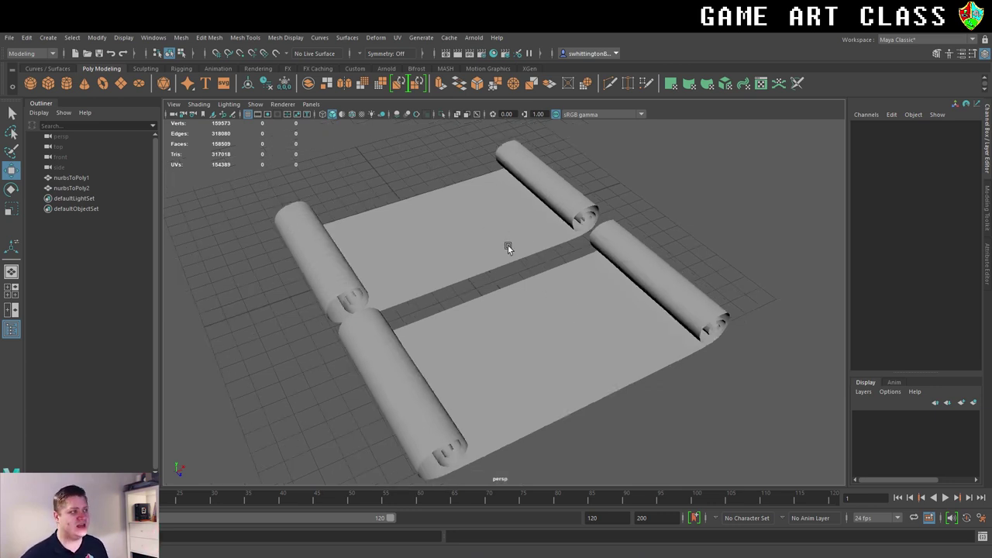
left_click(504, 198)
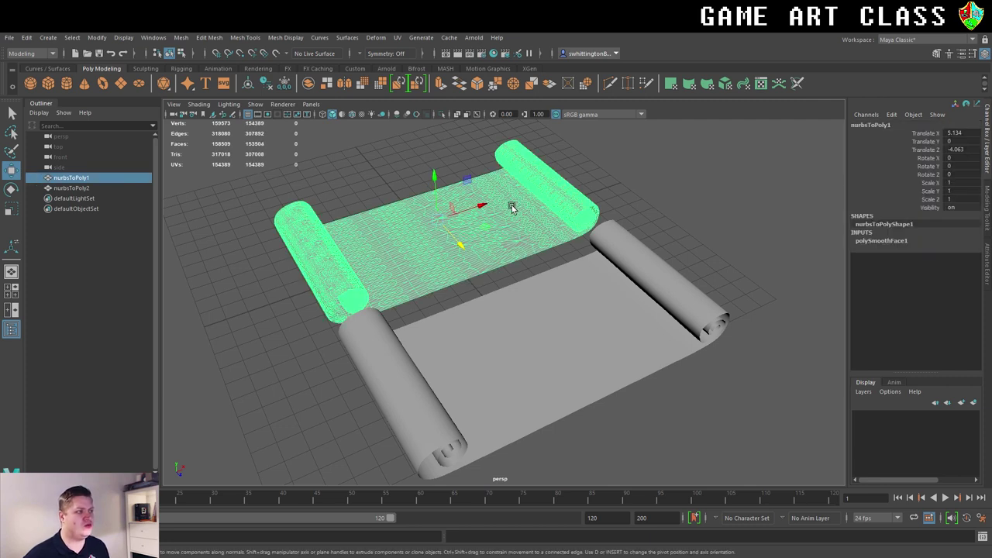
scroll(509, 207, "up", 2)
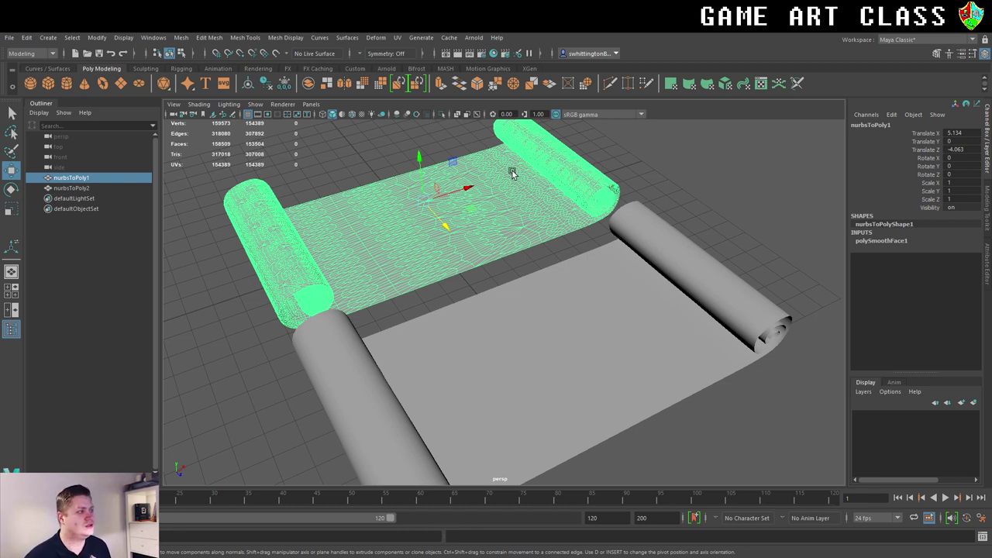
left_click(604, 304)
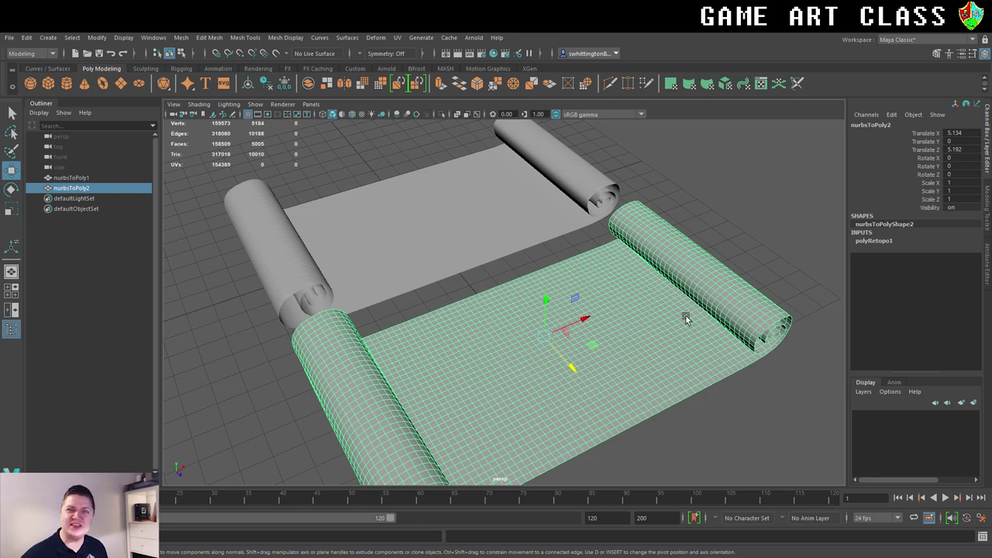
scroll(686, 318, "down", 5)
scroll(677, 328, "up", 4)
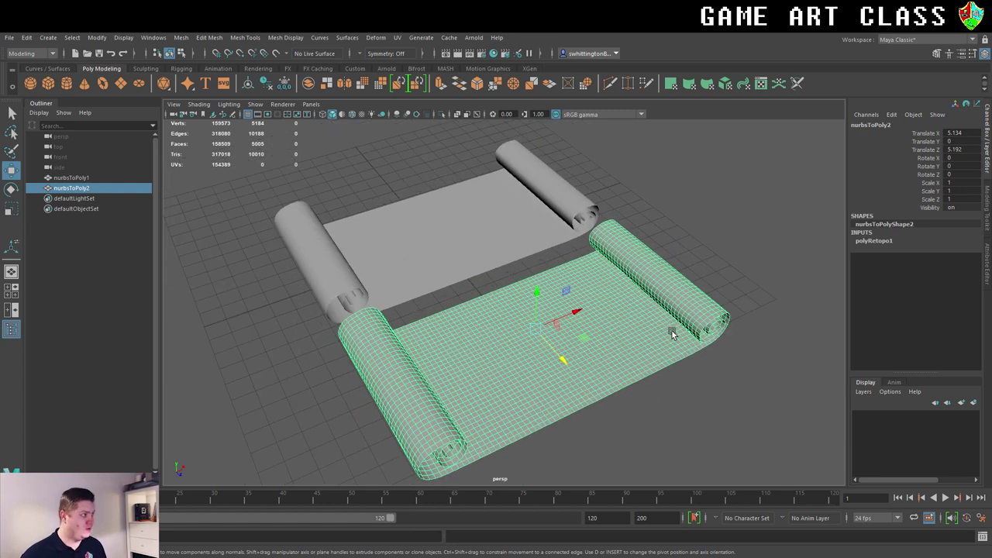
scroll(671, 333, "down", 3)
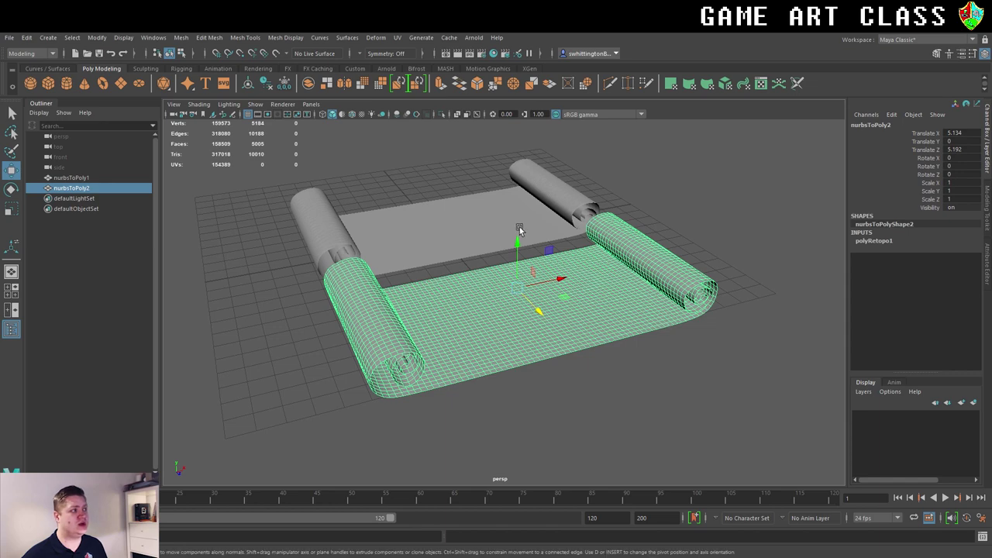
left_click(350, 203)
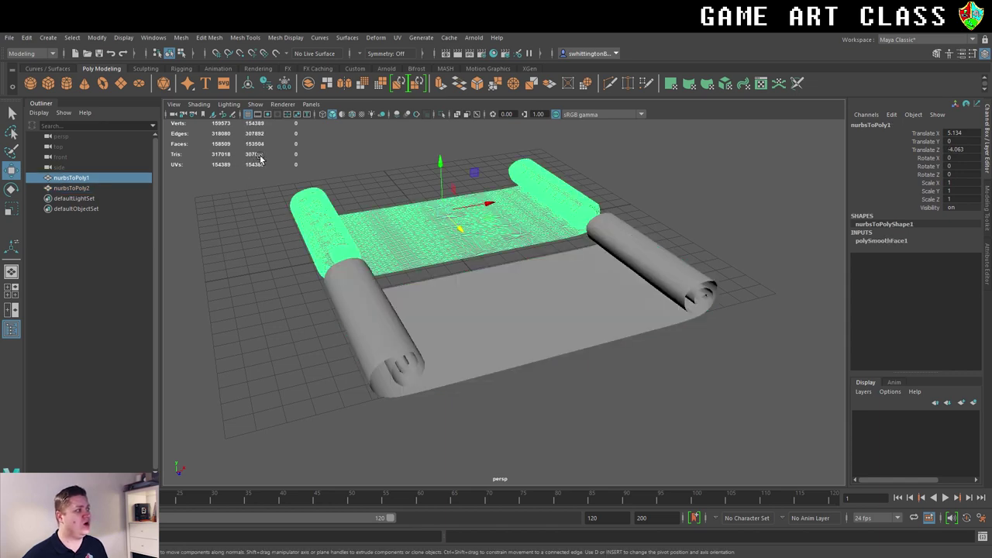
left_click(505, 276)
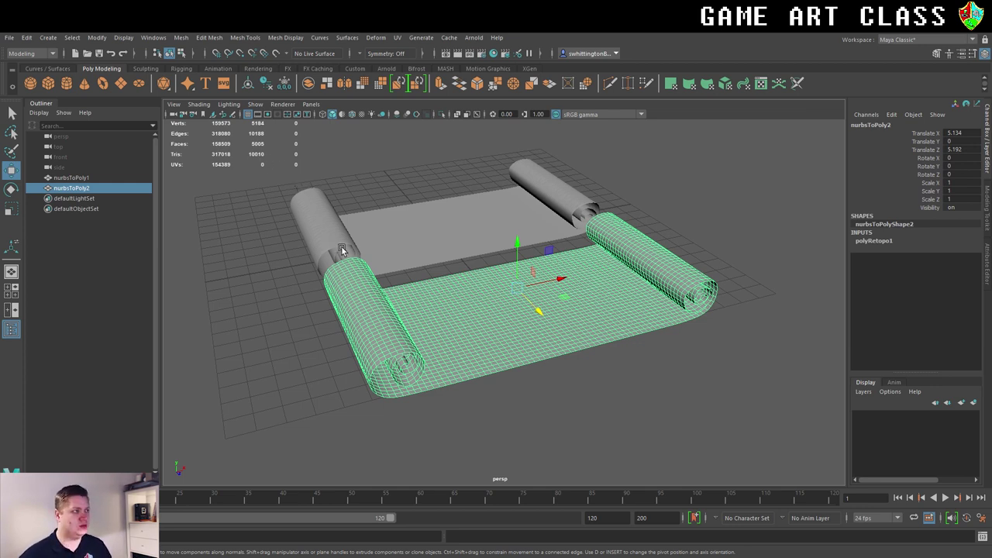
key("Delete")
- Duplicate the dense scroll mesh nurbsToPoly1 with Ctrl+D
left_click(472, 234)
scroll(496, 260, "up", 2)
scroll(504, 263, "up", 2)
left_click_drag(509, 267, 507, 280, "alt")
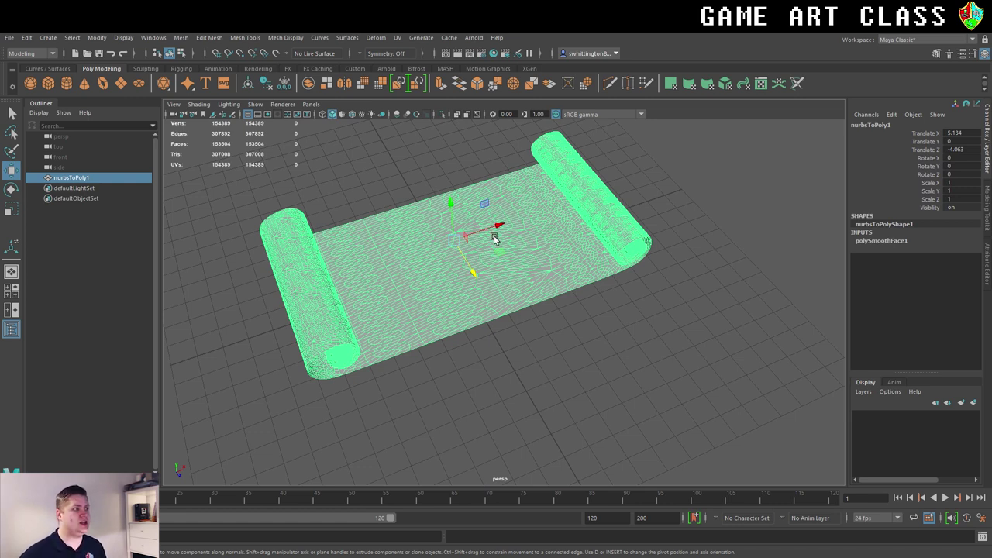
key("ctrl+d")
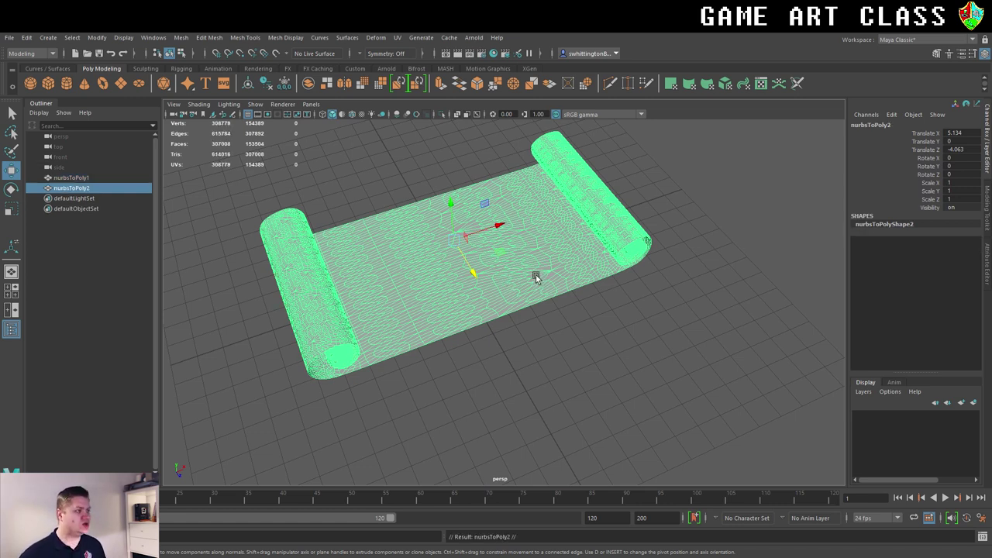
- Move the duplicate forward along Z so it sits in front of the original scroll
left_click_drag(544, 326, 523, 226, "alt")
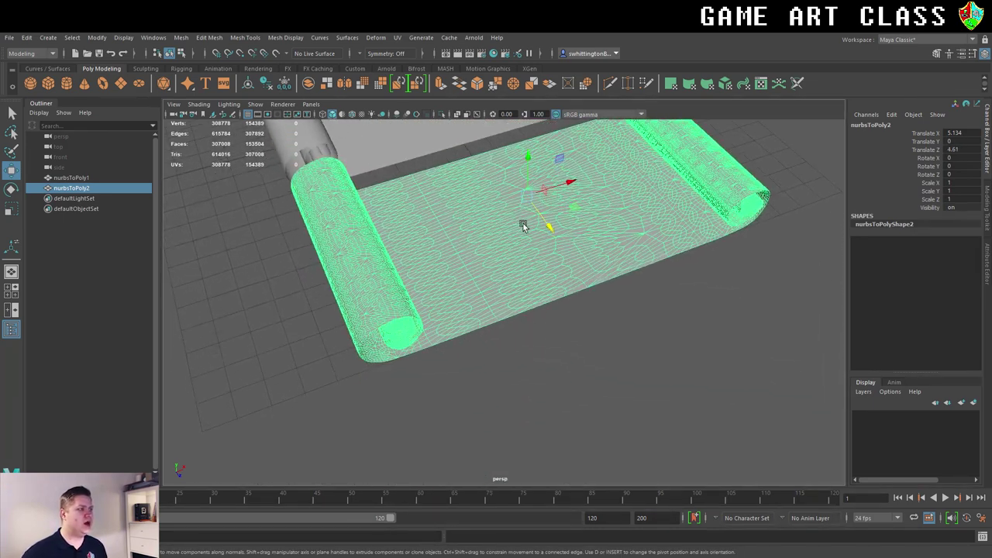
left_click(604, 310)
left_click_drag(604, 310, 526, 259, "alt")
- Select only the duplicate nurbsToPoly2 and bring up the Mesh operations menu
left_click_drag(341, 124, 531, 262)
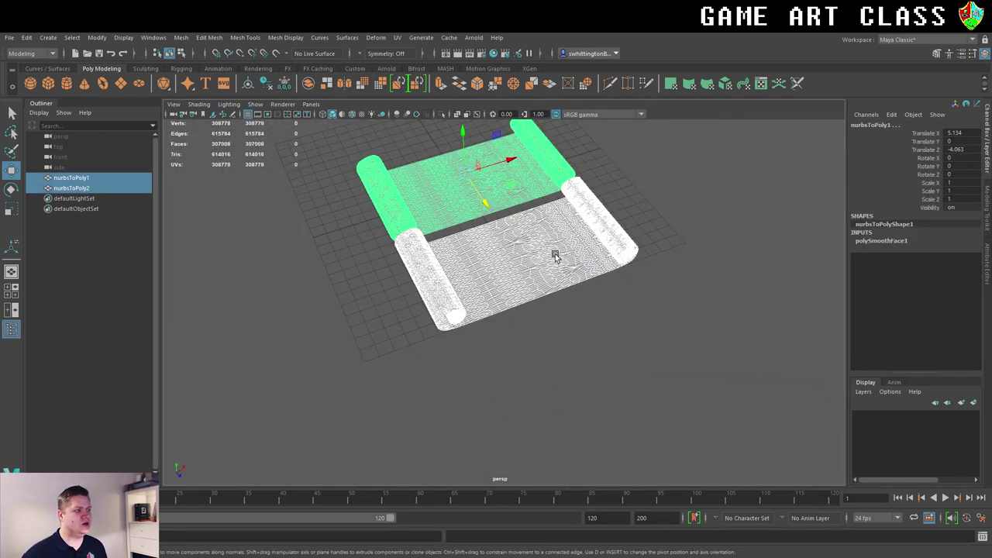
left_click(558, 264)
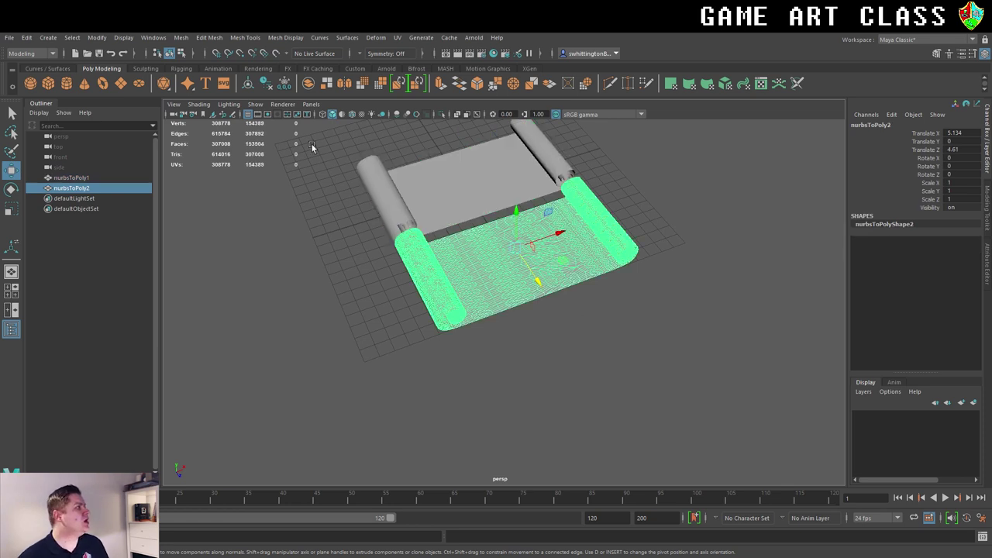
left_click(180, 37)
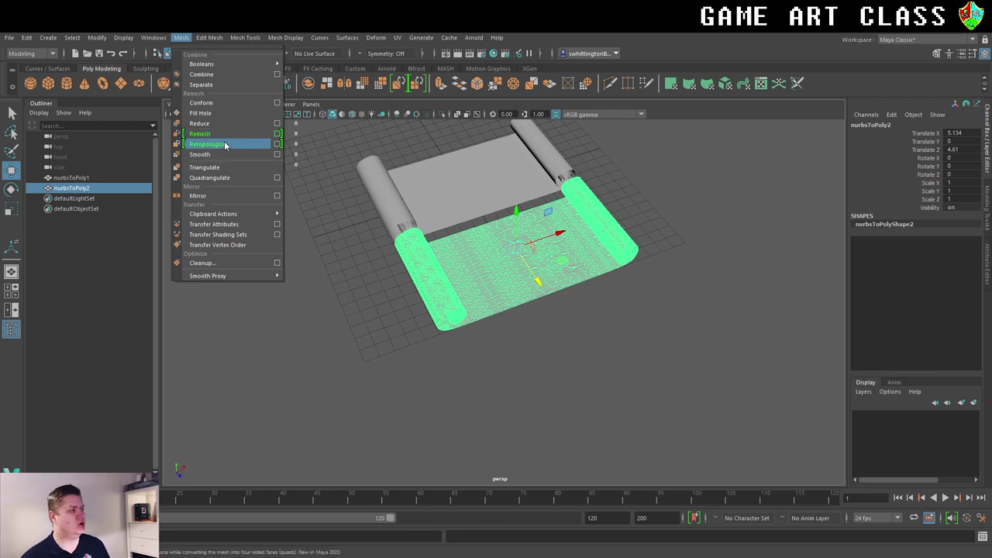
- In Retopologize options, change Target face count from 5000 to 4000 and review Topology settings
left_click(276, 145)
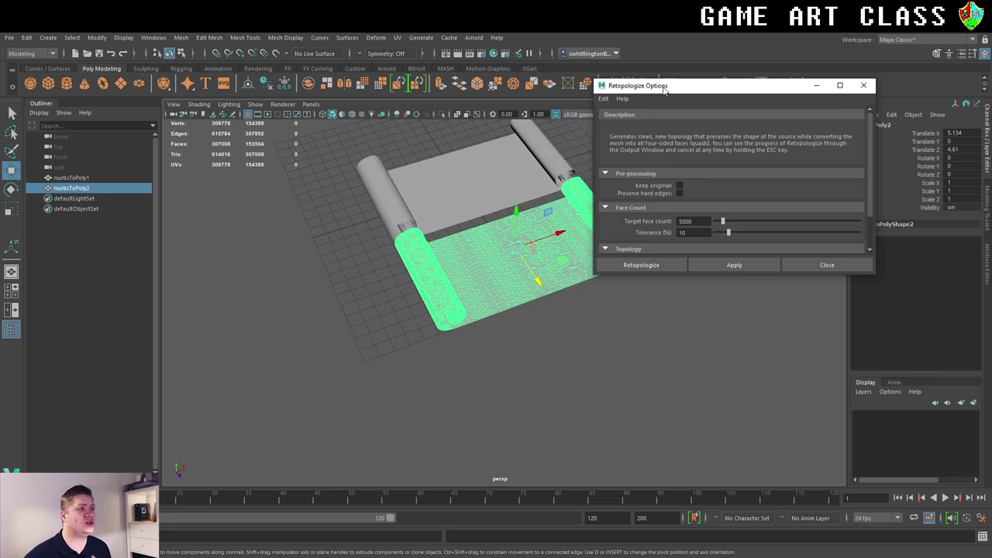
left_click_drag(666, 86, 714, 112)
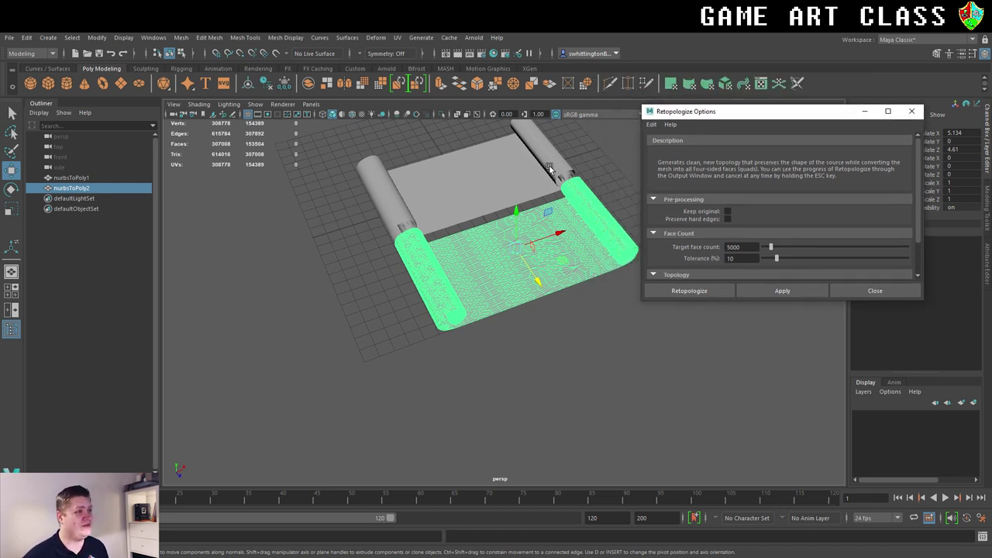
left_click_drag(549, 169, 551, 226, "alt")
scroll(782, 192, "down", 2)
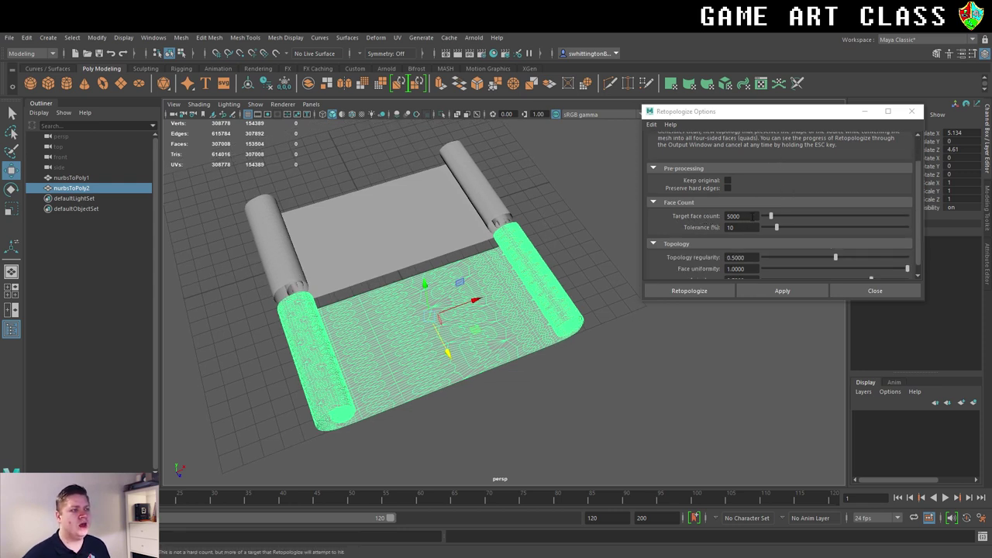
left_click_drag(750, 217, 674, 216)
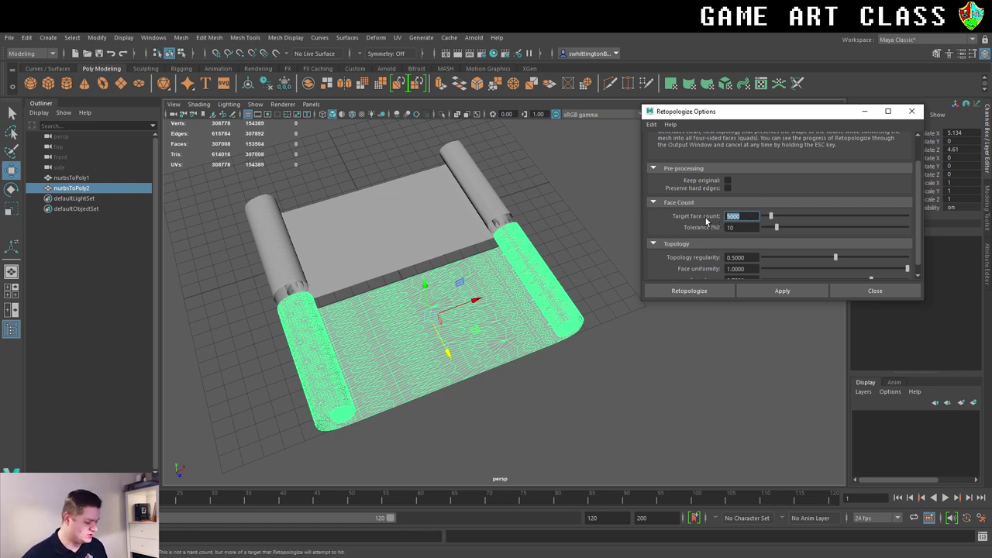
type("400")
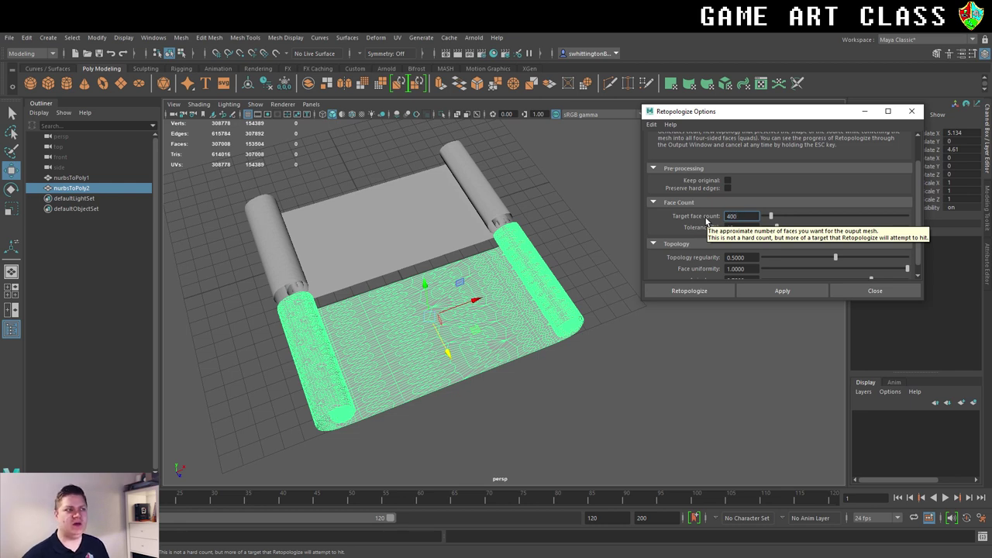
type("0")
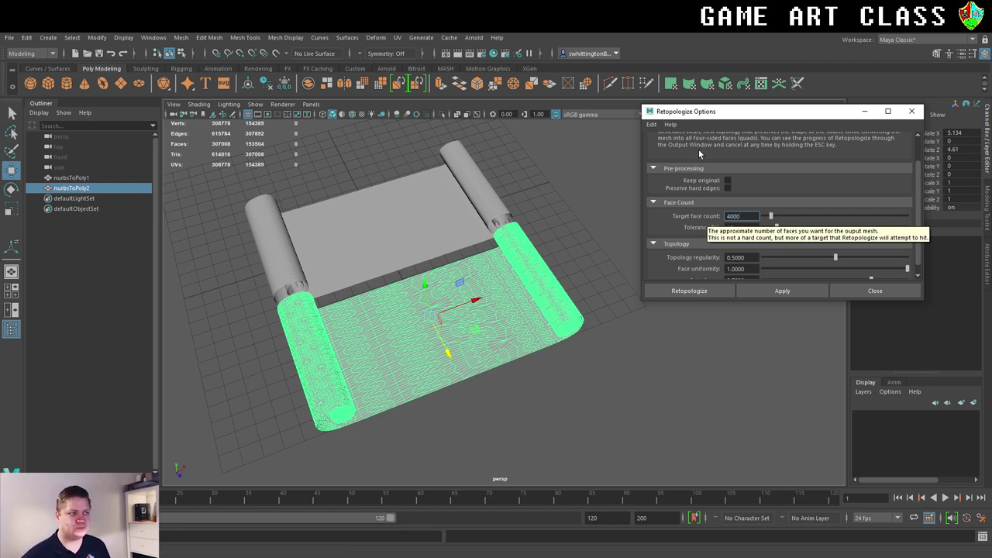
scroll(720, 239, "down", 1)
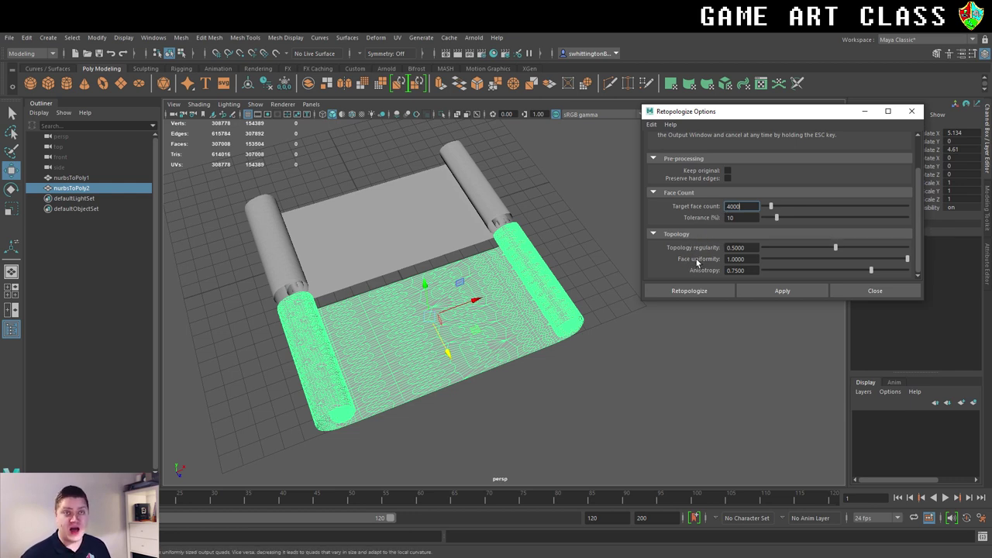
left_click(650, 124)
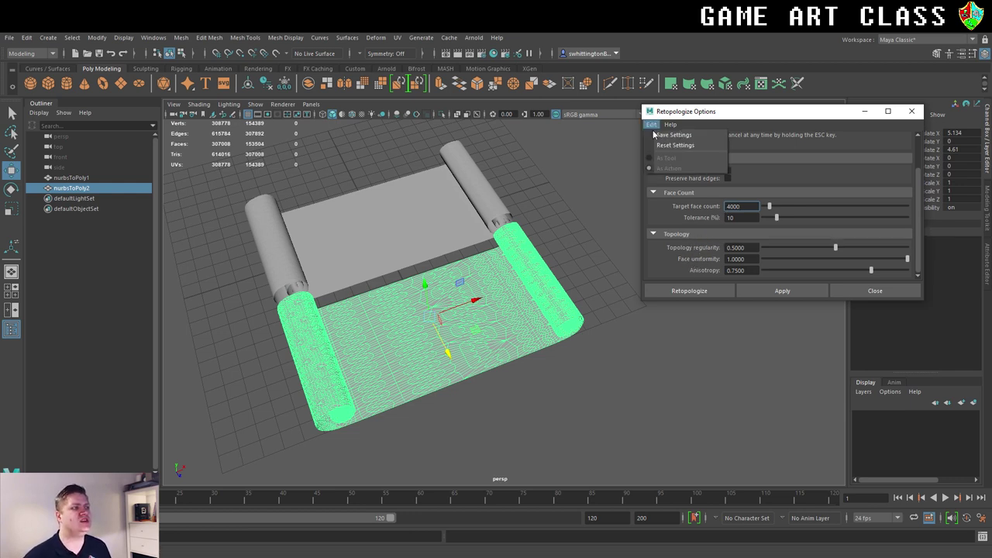
left_click(662, 147)
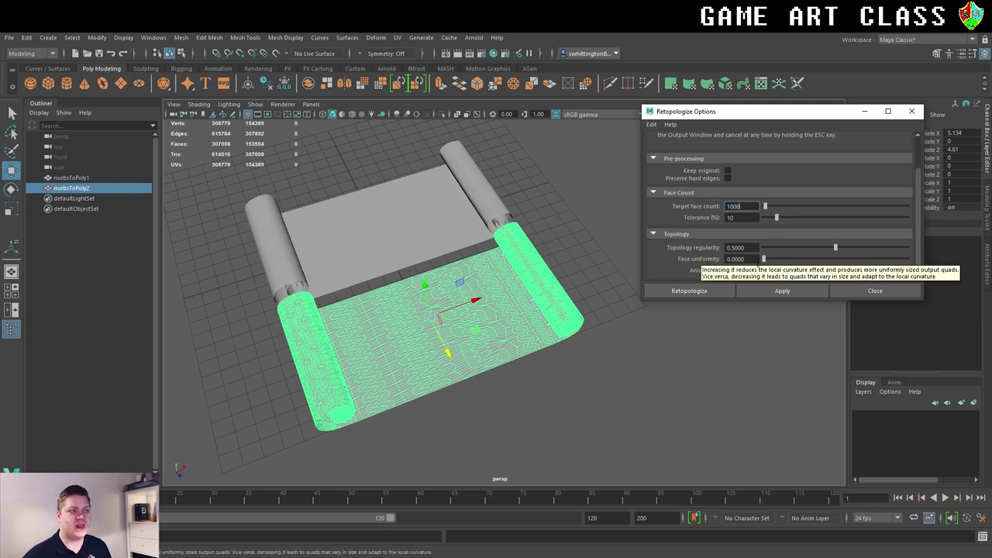
left_click_drag(764, 258, 932, 268)
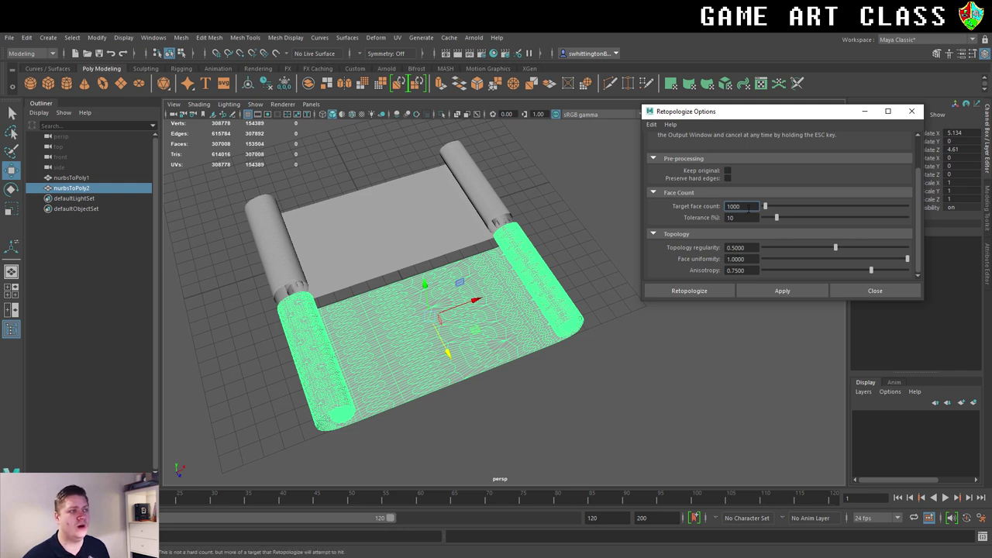
left_click_drag(746, 205, 679, 199)
type("400")
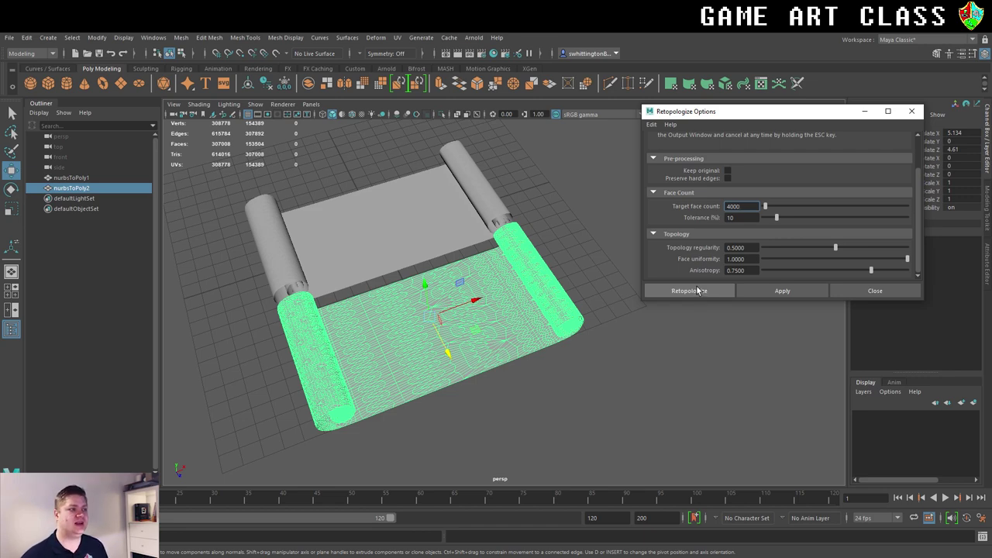
- Run Retopologize, turning nurbsToPoly2 into an even 3968-face quad grid
left_click(696, 290)
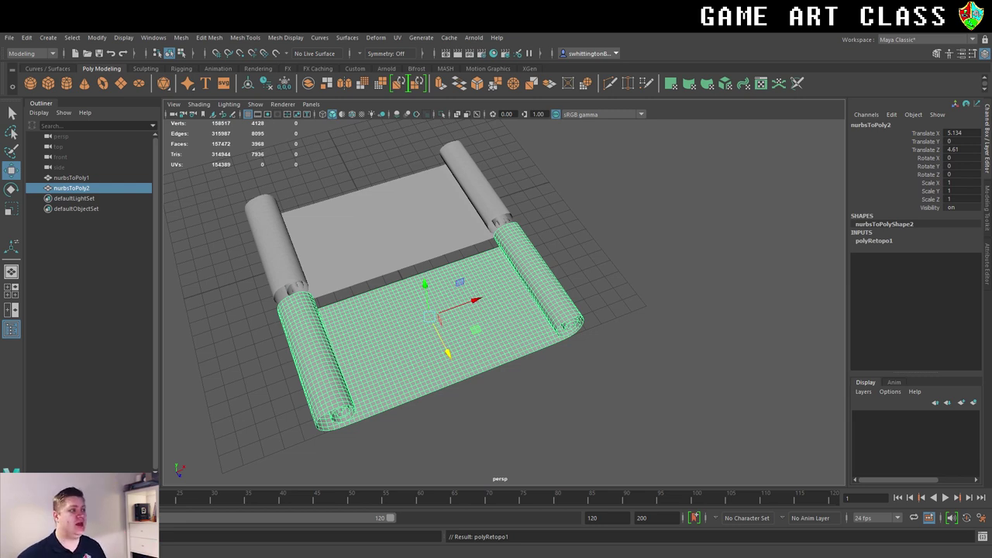
middle_click_drag(431, 326, 498, 301, "alt")
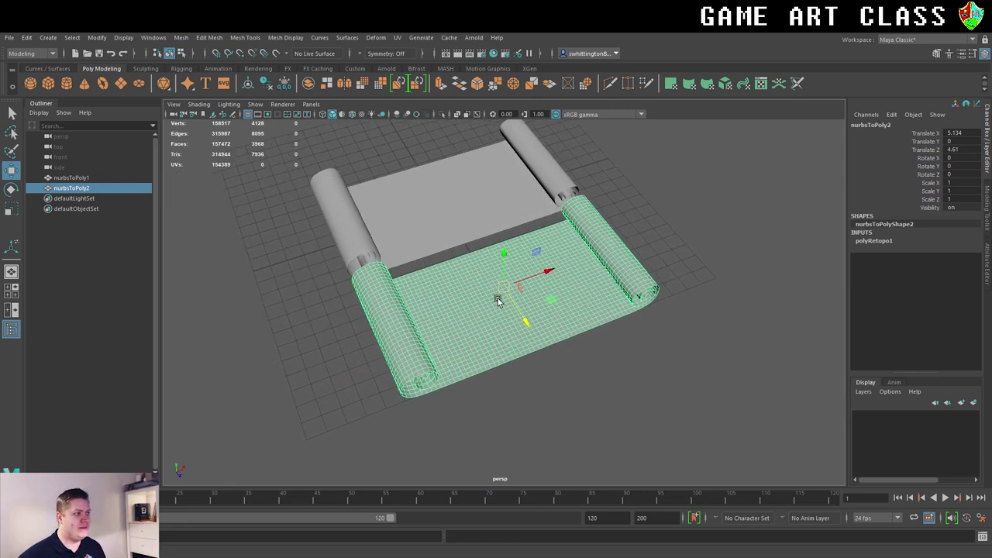
left_click_drag(498, 301, 517, 288, "alt")
right_click_drag(521, 296, 650, 280, "alt")
left_click_drag(649, 280, 619, 312, "alt")
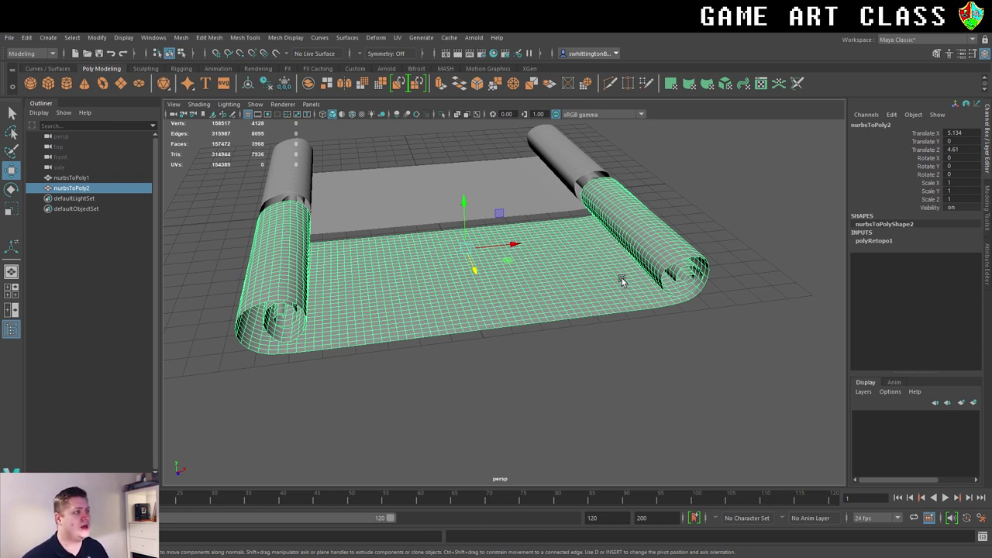
scroll(585, 275, "down", 2)
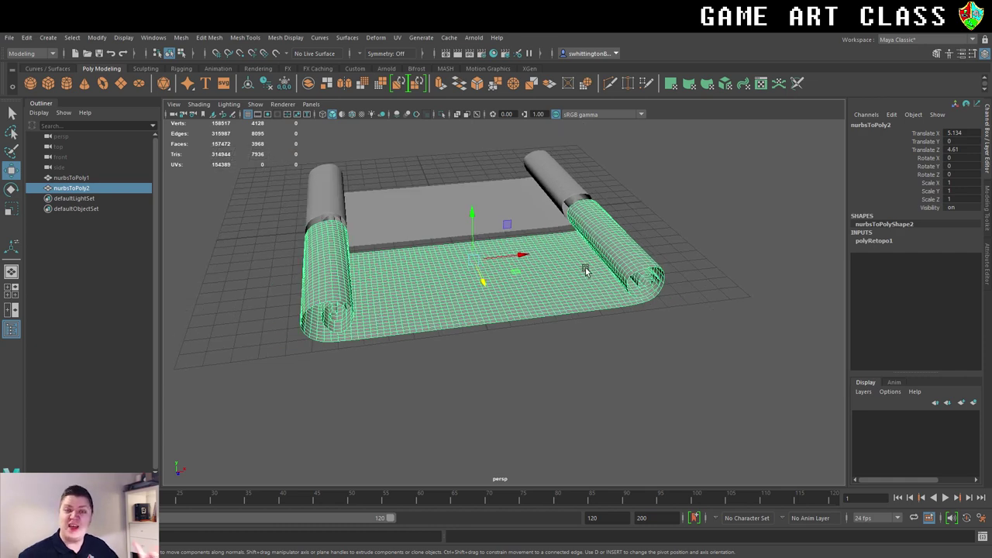
- Compare the original nurbsToPoly1 with the retopologized nurbsToPoly2 by selecting each sheet
left_click(699, 205)
scroll(538, 263, "up", 2)
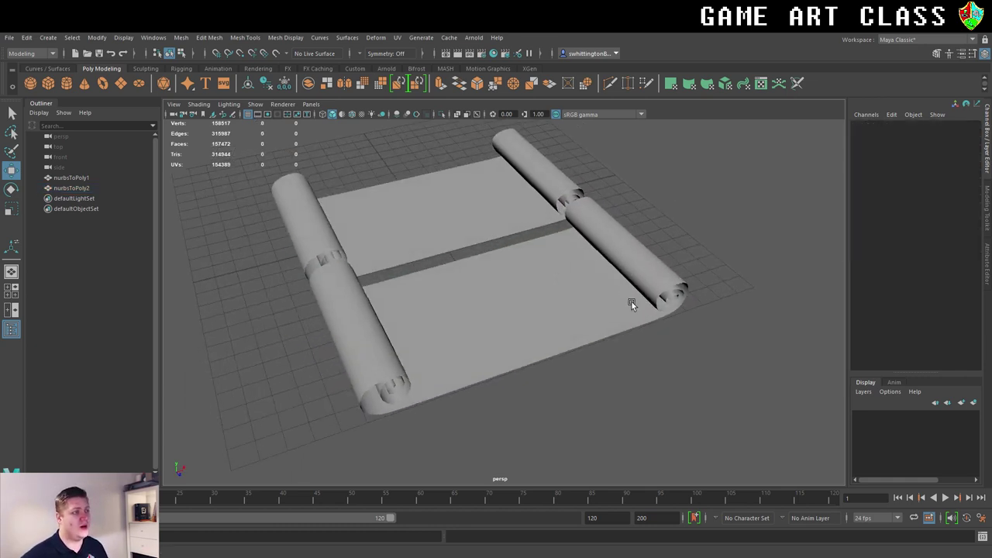
left_click_drag(631, 303, 618, 306, "alt")
left_click(540, 216)
left_click(574, 289)
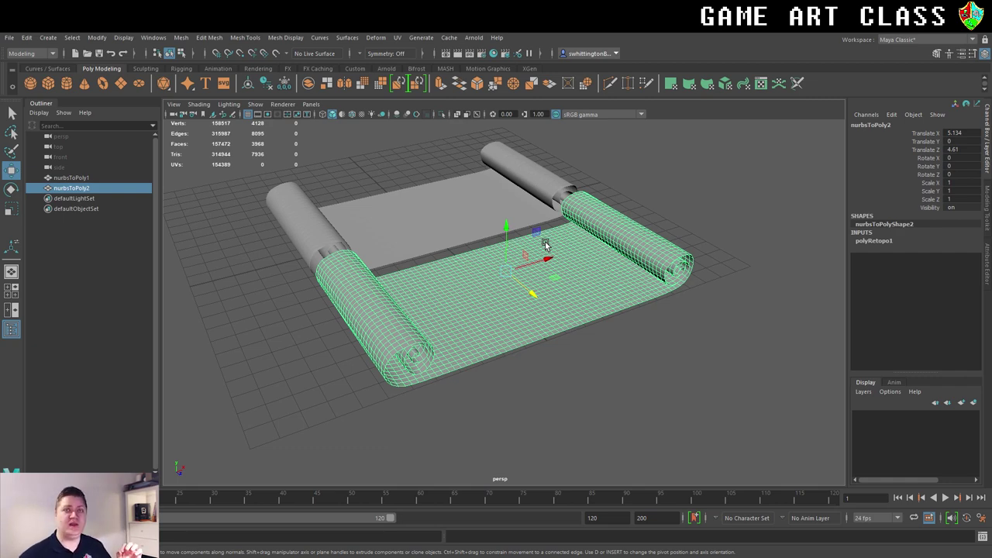
scroll(566, 287, "up", 3)
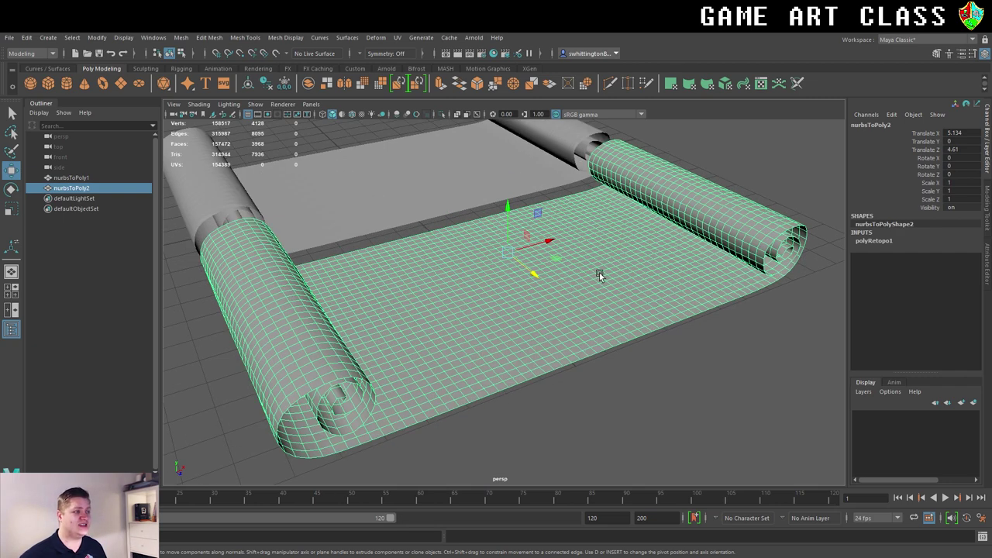
right_click_drag(598, 272, 592, 249)
- Turn off soft select and select three edge loops across the retopologized rug to check their flow
key("b")
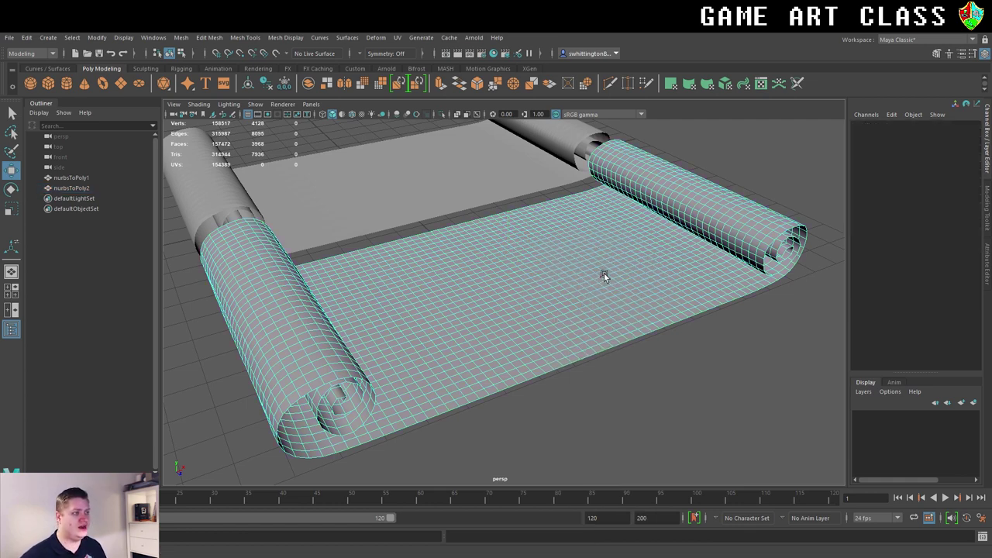
double_click(605, 277)
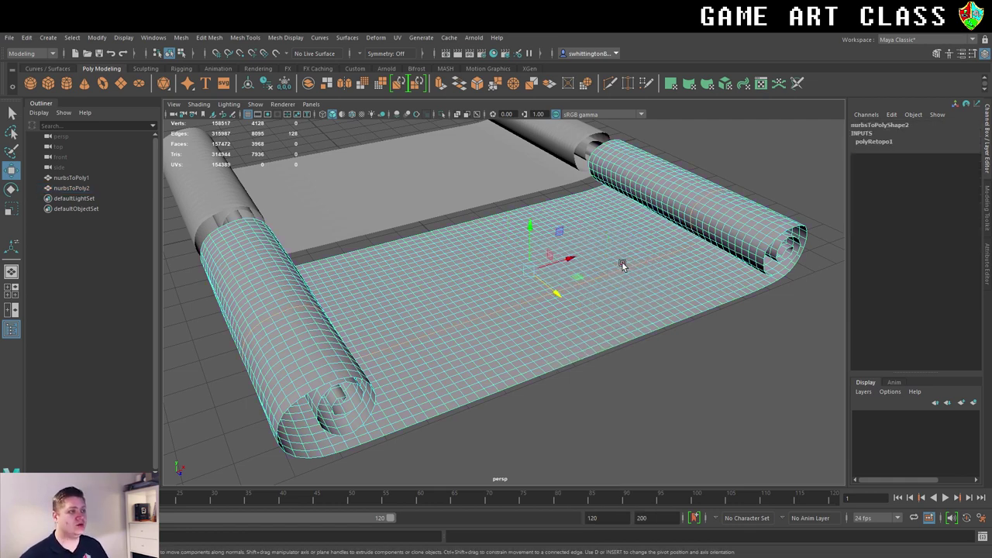
double_click(640, 340)
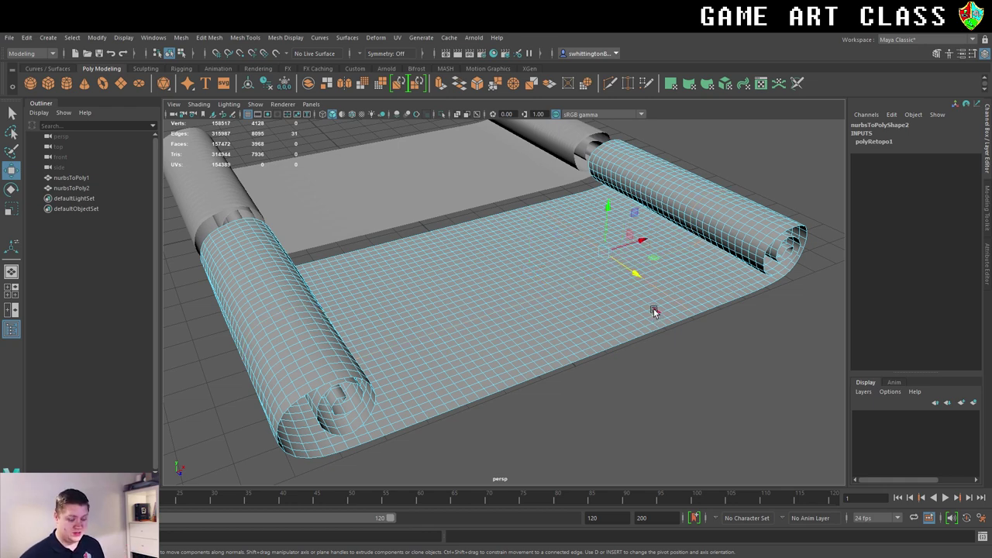
double_click(655, 311)
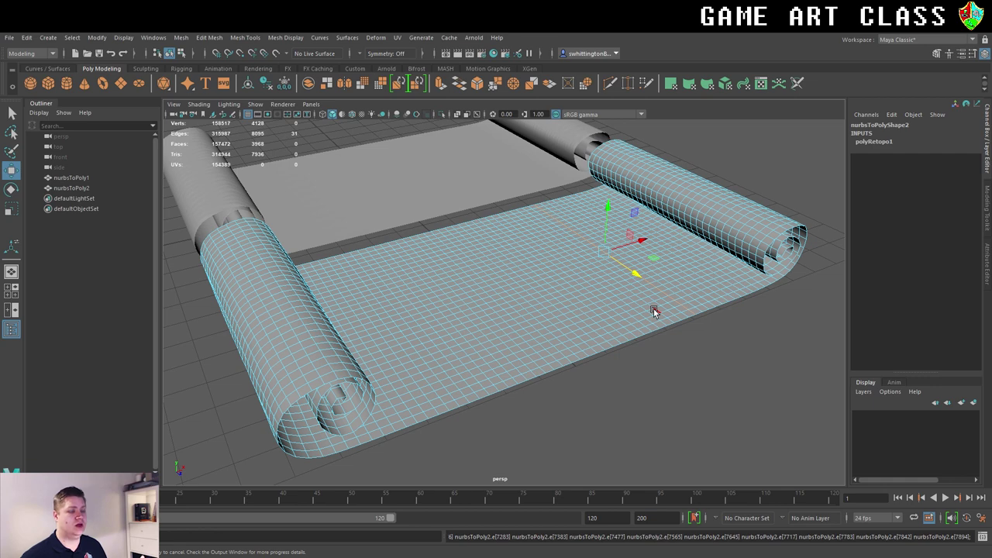